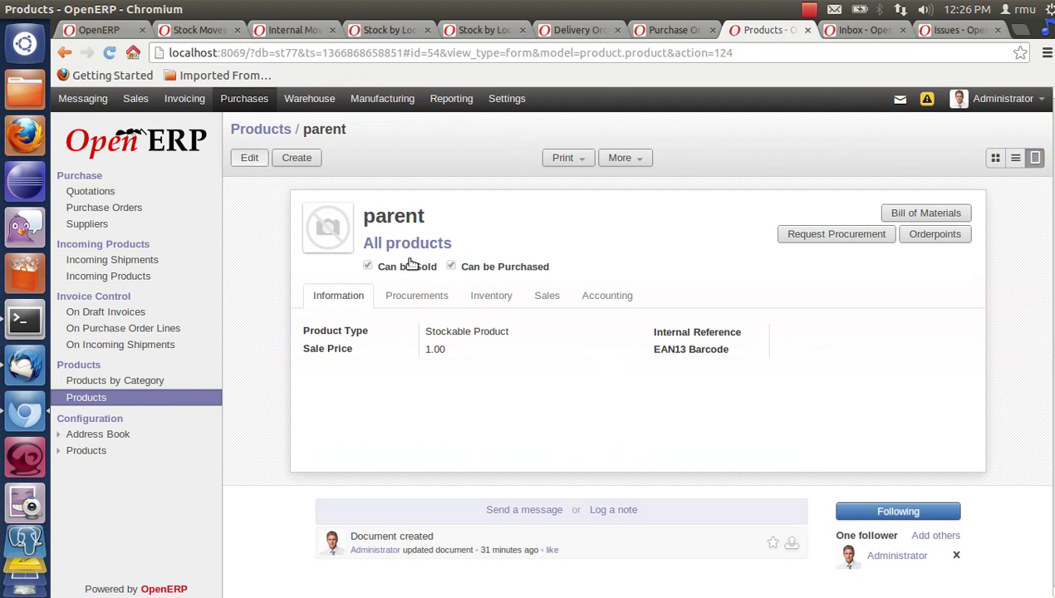
- Check the parent product's procurement settings and open its bill of materials
left_click(416, 328)
left_click(348, 333)
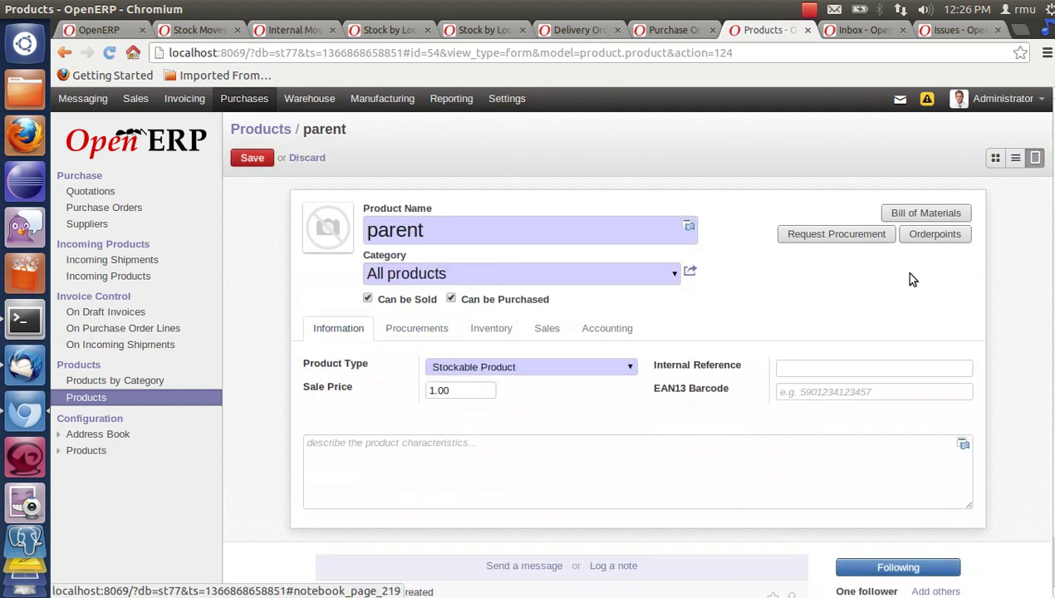
left_click(926, 212)
left_click(296, 216)
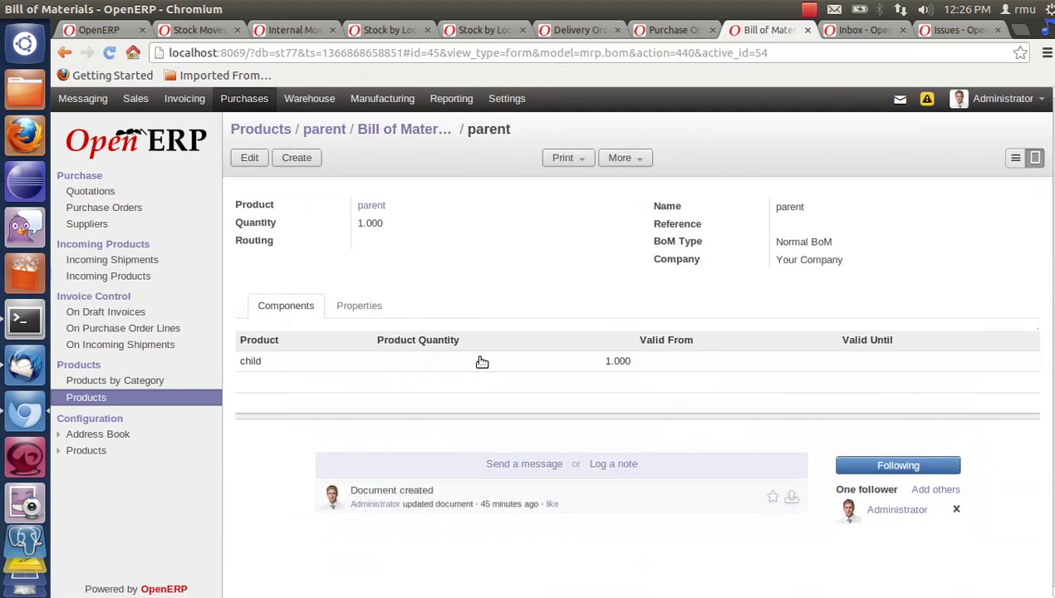
- Open the child component from the bill of materials in edit mode and review its procurement settings and suppliers
left_click(253, 160)
left_click(287, 385)
left_click(361, 385)
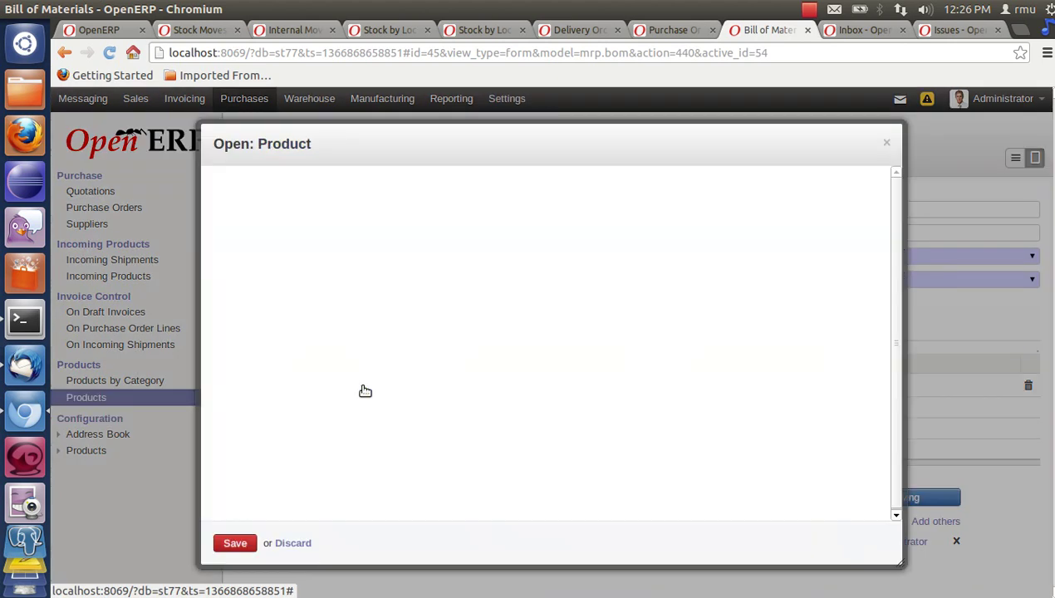
left_click(339, 317)
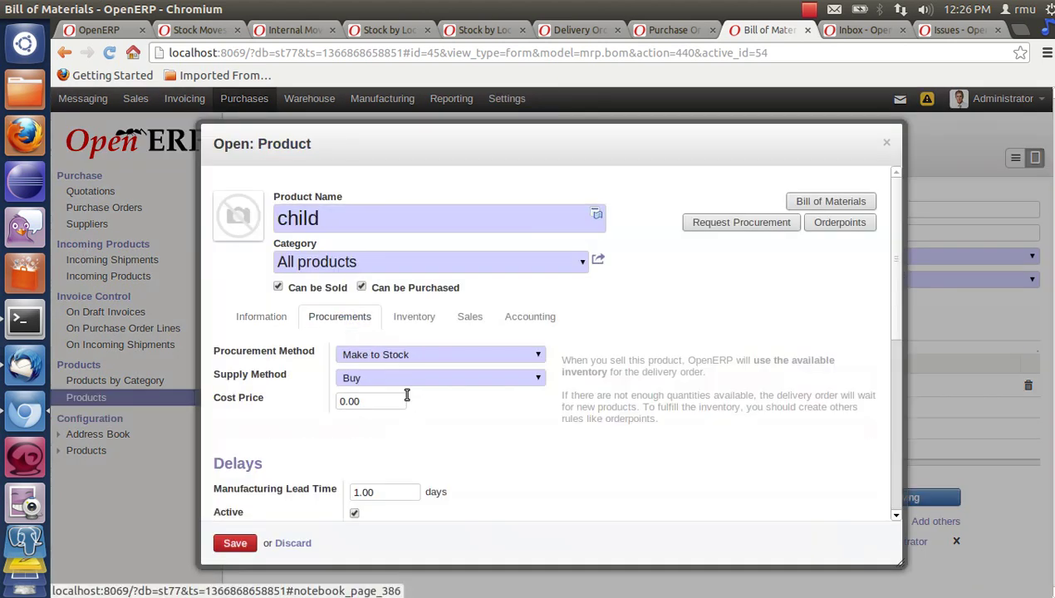
scroll(415, 411, "down", 4)
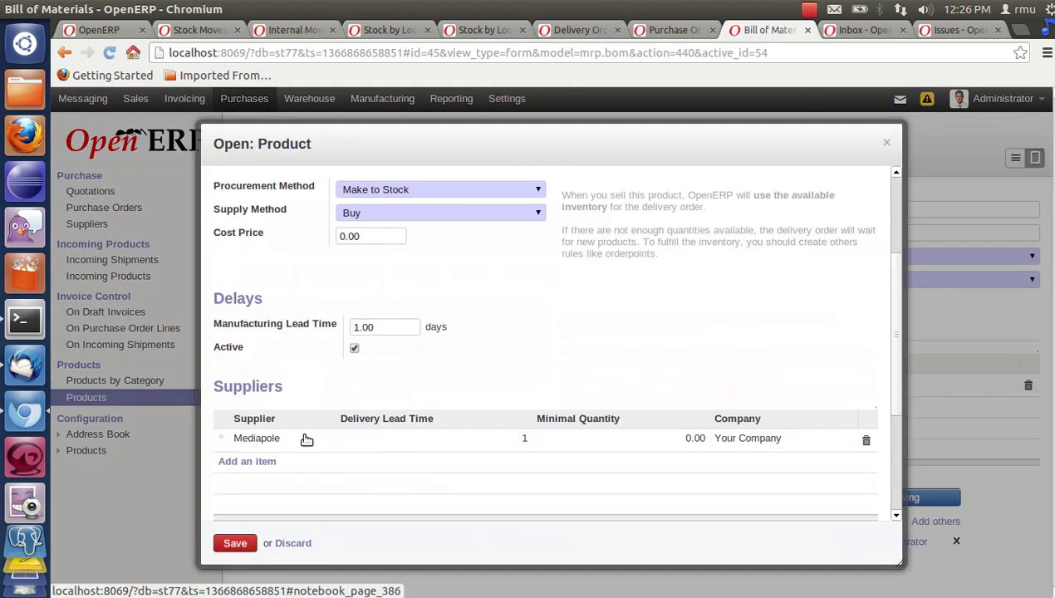
scroll(303, 441, "down", 3)
scroll(320, 443, "up", 8)
- Open the child product's push flow rule and inspect its source and destination location records
left_click(414, 317)
scroll(454, 372, "down", 10)
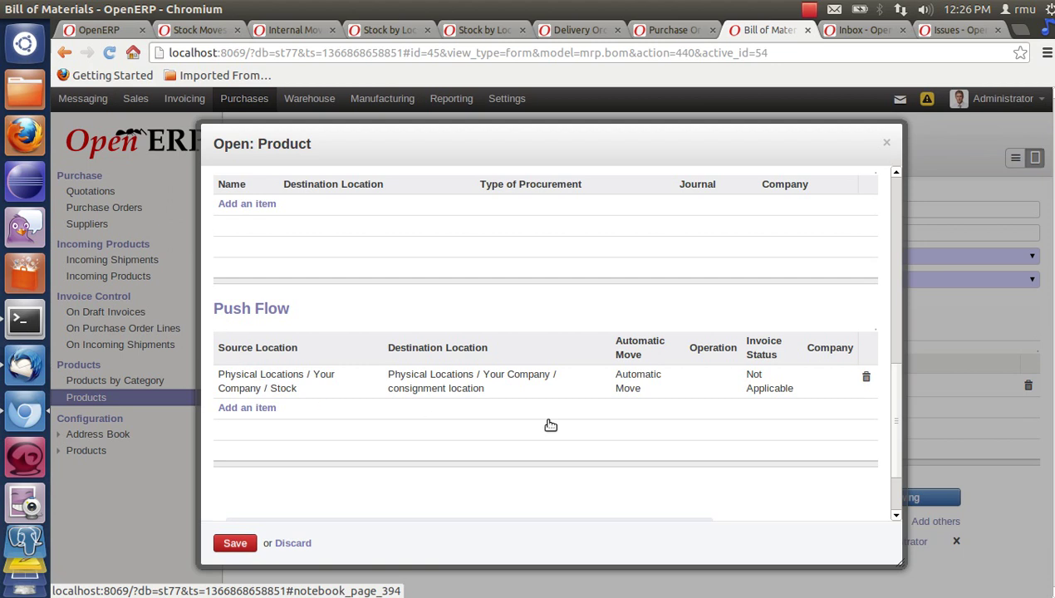
left_click(451, 387)
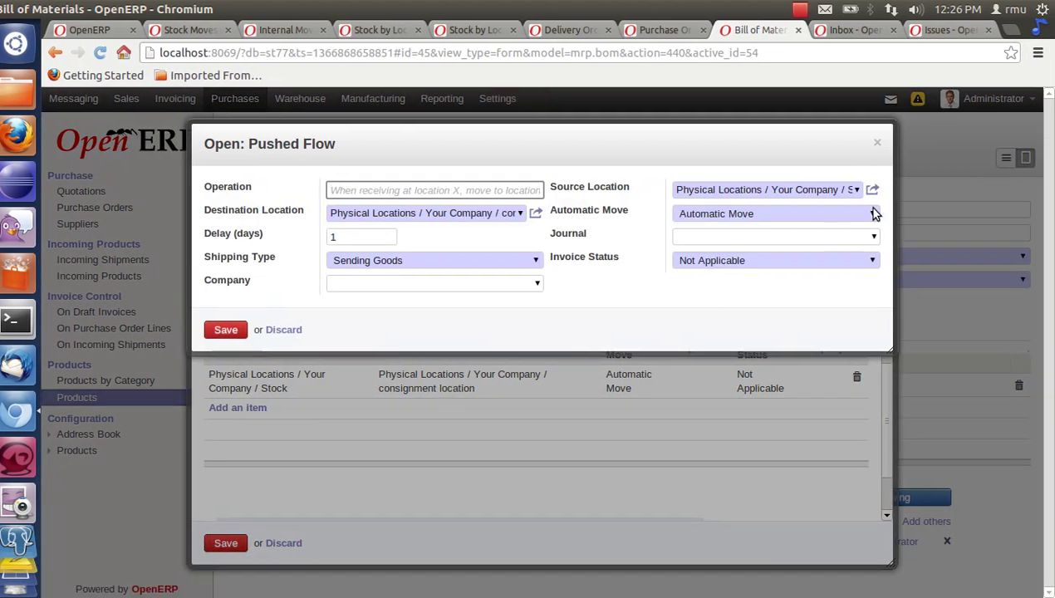
left_click(872, 190)
left_click(234, 548)
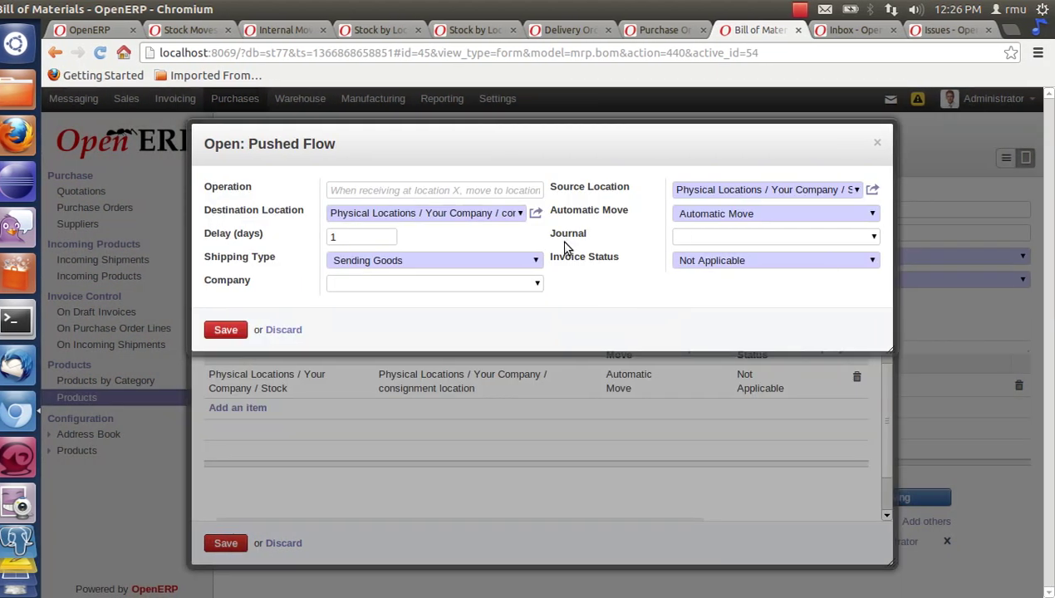
left_click(540, 216)
left_click(234, 543)
- Review the pushed flow's full location names and shipping type, then save the rule and the child product
left_click(825, 193)
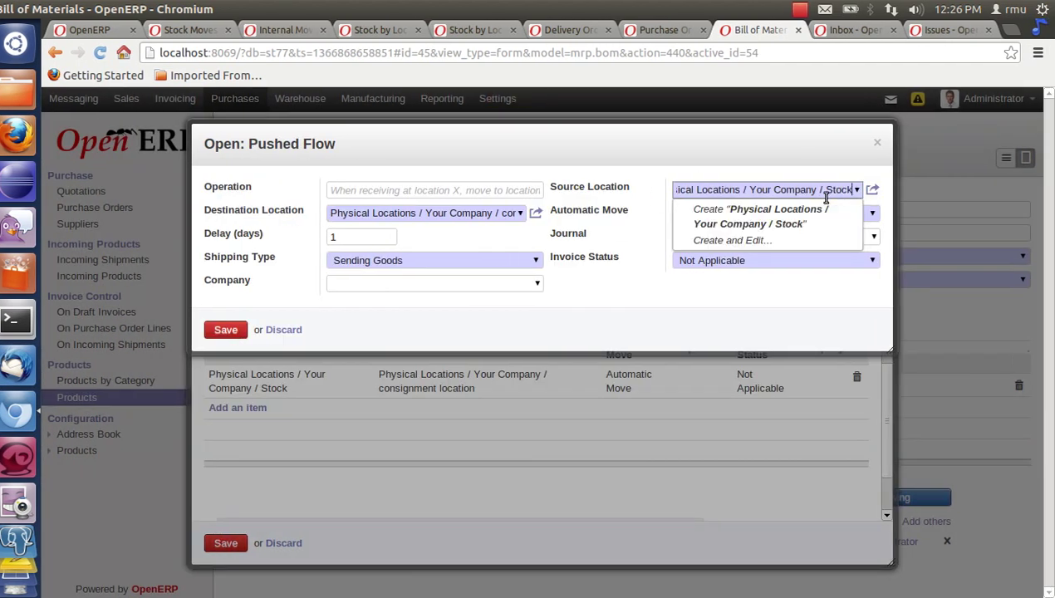
left_click(511, 213)
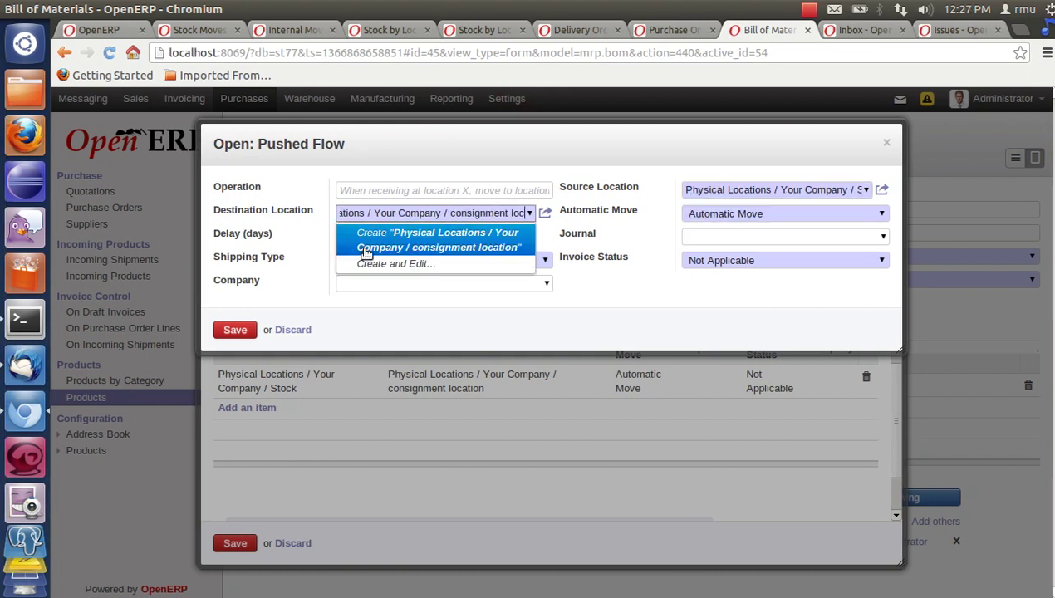
left_click(401, 341)
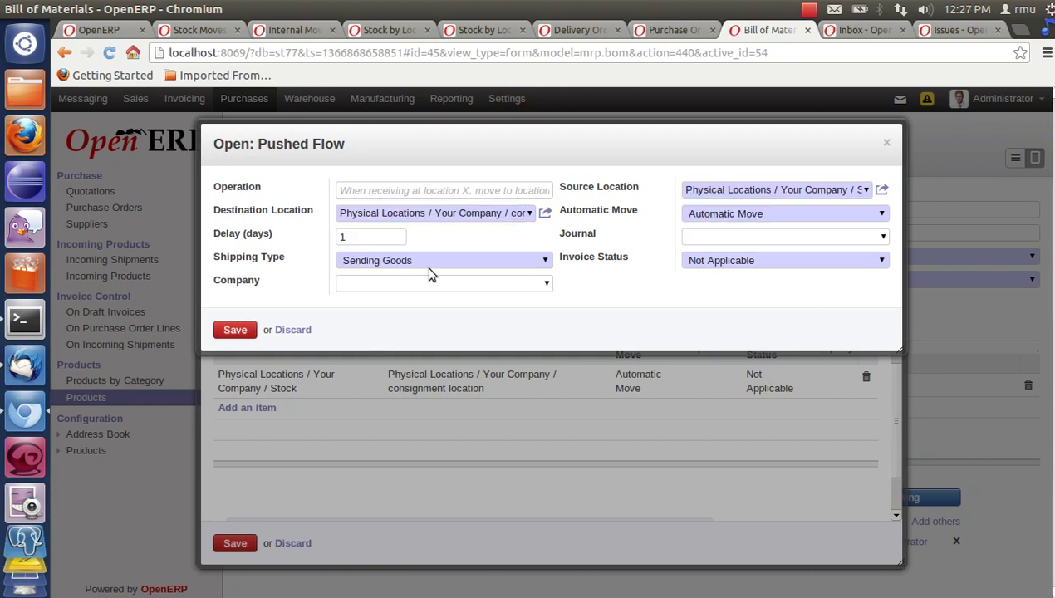
mouse_move(270, 263)
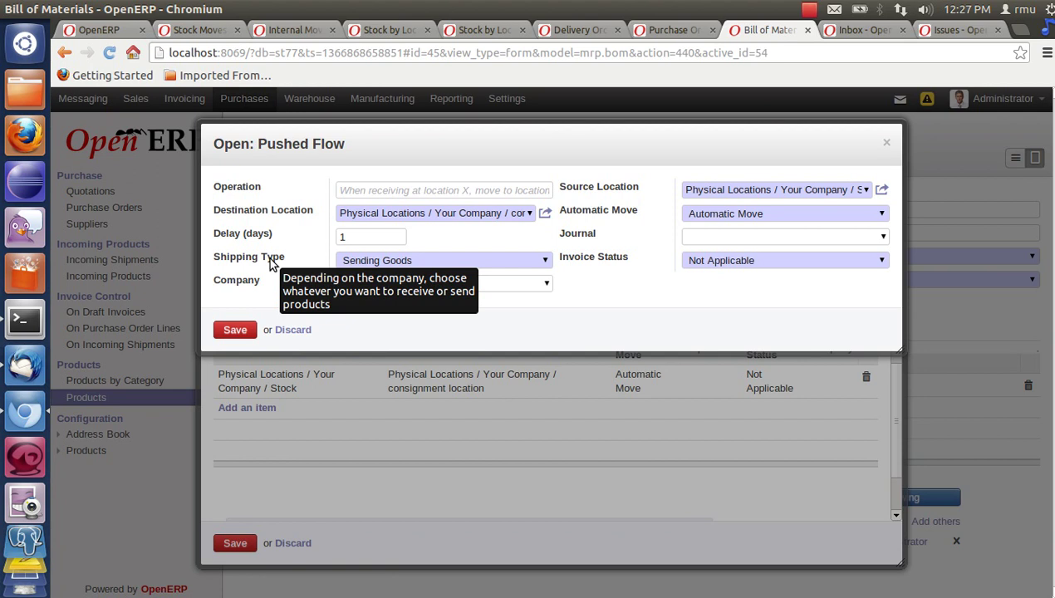
left_click(236, 330)
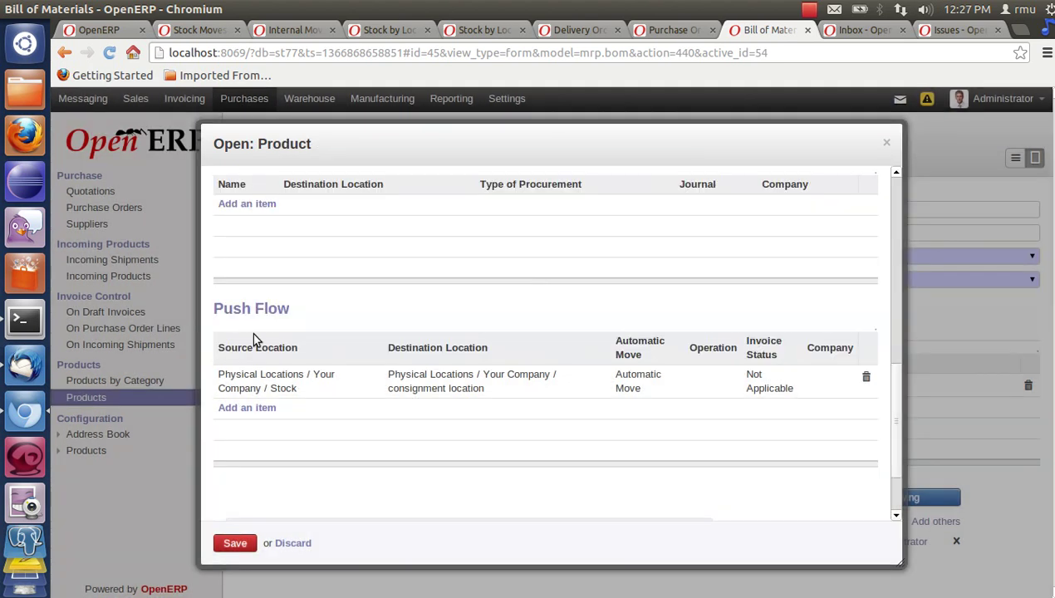
left_click(237, 544)
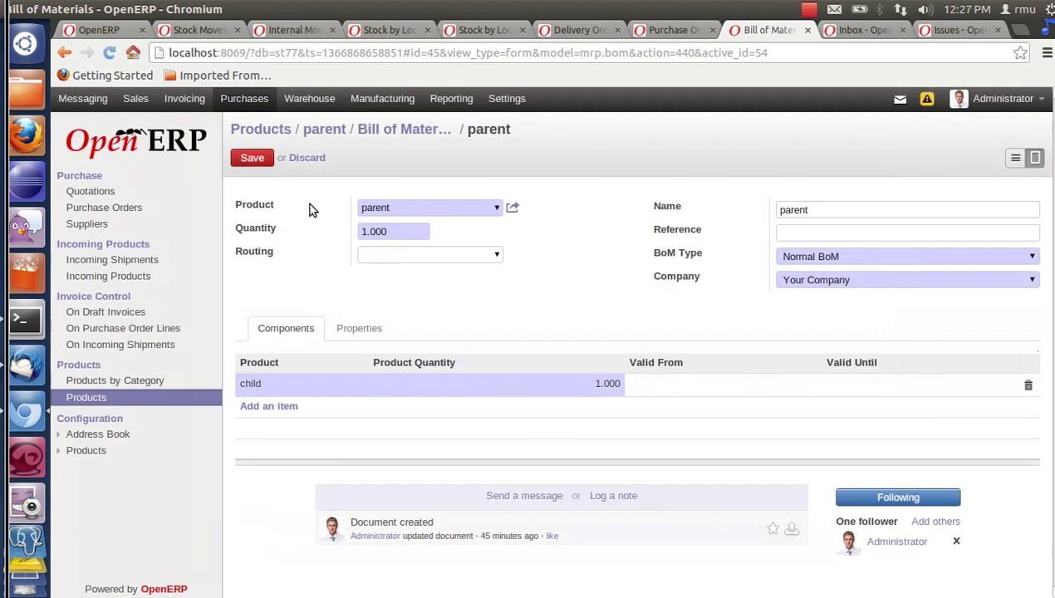
- Open the child product's orderpoint to review its minimum stock rule, and return to the product list
left_click(291, 382)
left_click(360, 384)
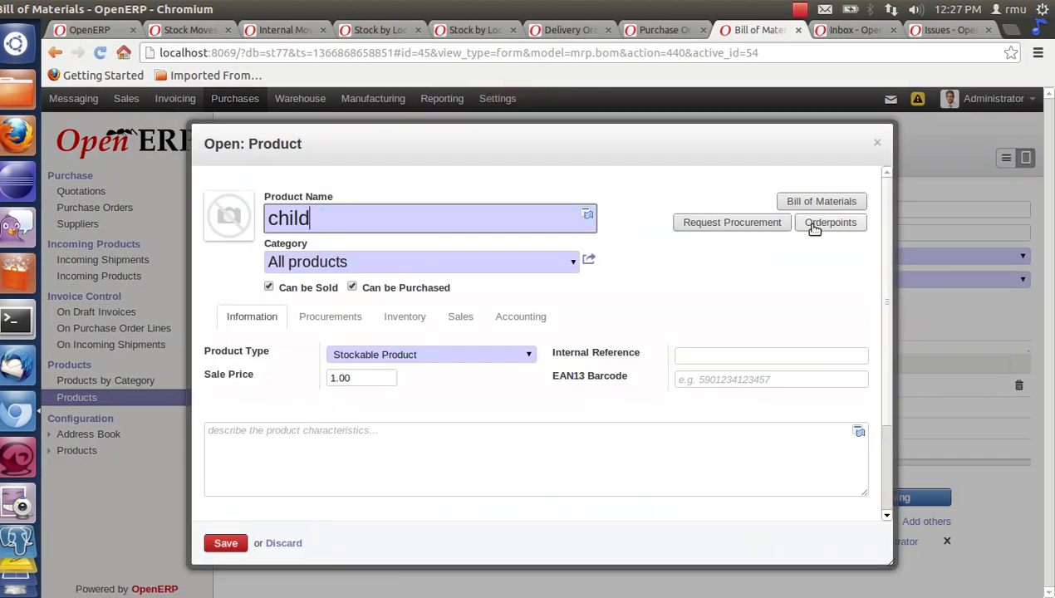
left_click(818, 224)
left_click(490, 209)
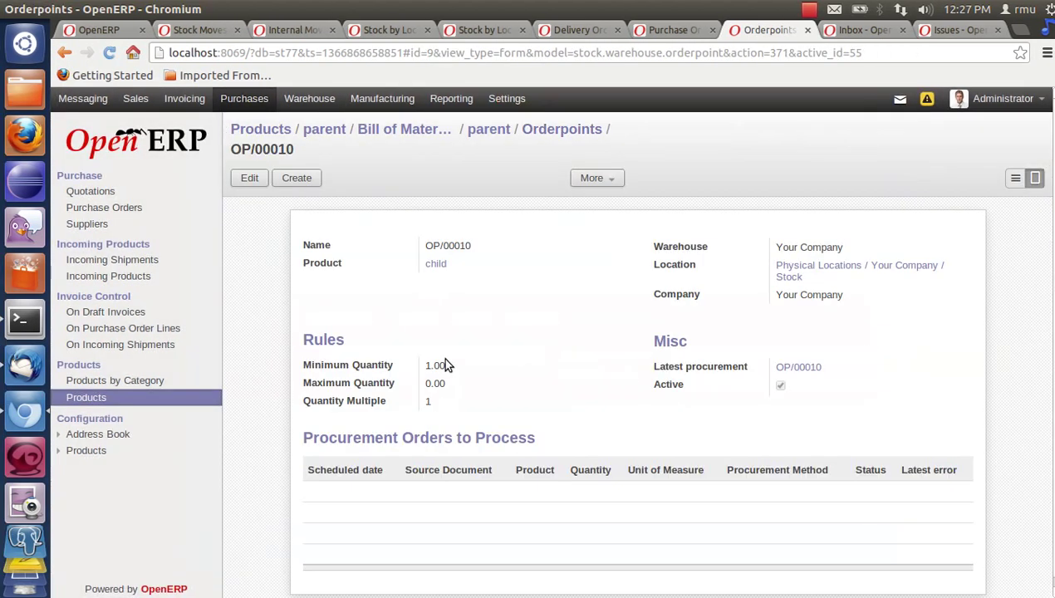
left_click(125, 397)
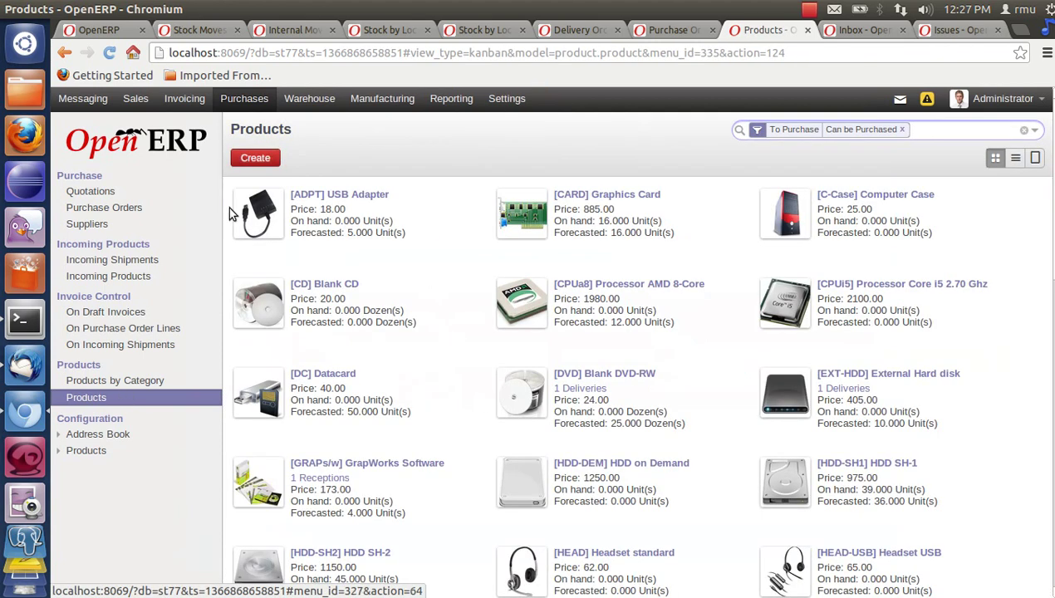
- List the manufacturing orders and open the order for the parent product
left_click(98, 33)
left_click(137, 197)
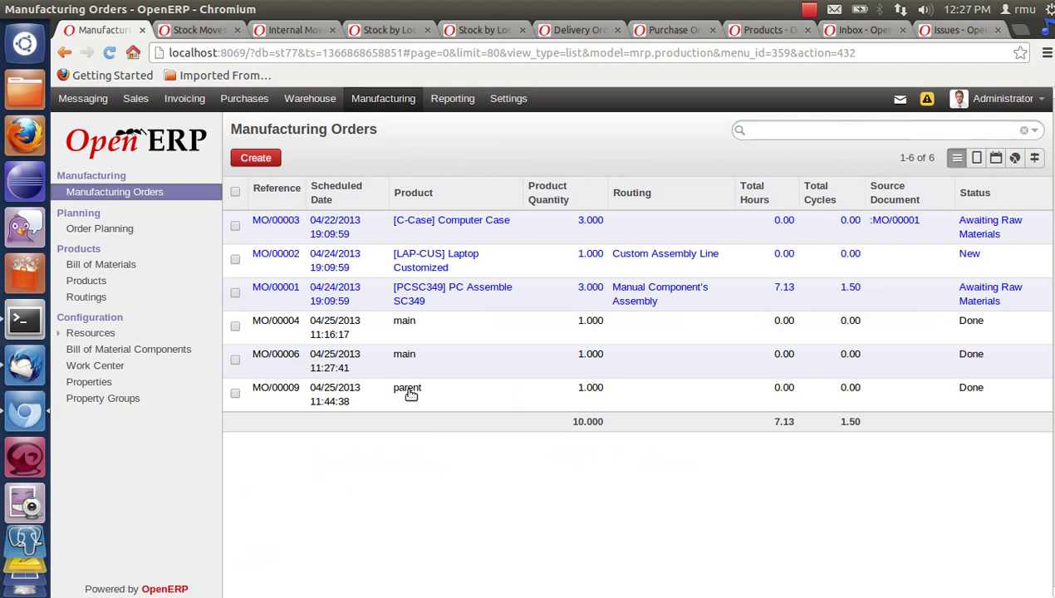
left_click(409, 393)
- Review the stock moves of the child product and the parent product's stock by location
left_click(204, 30)
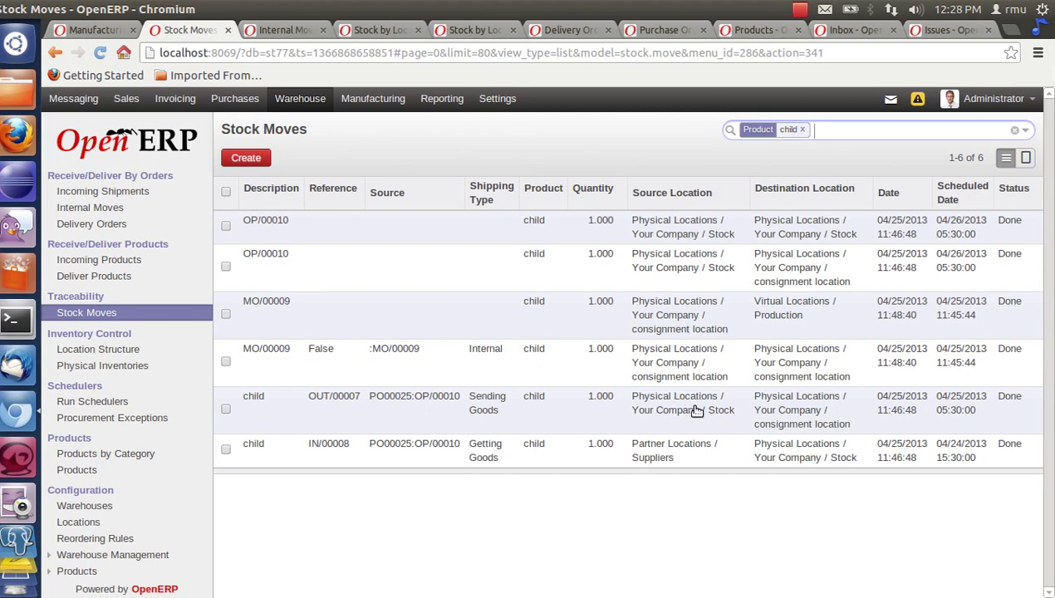
left_click(380, 33)
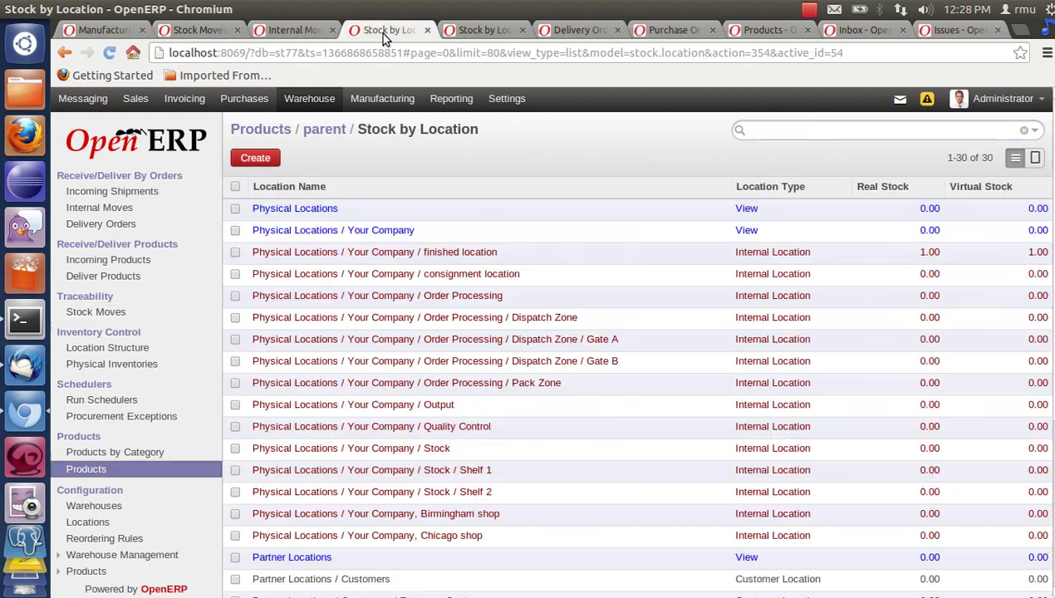
- List the internal moves, and open the child product's move in the Deliver Products list
left_click(291, 30)
left_click(100, 209)
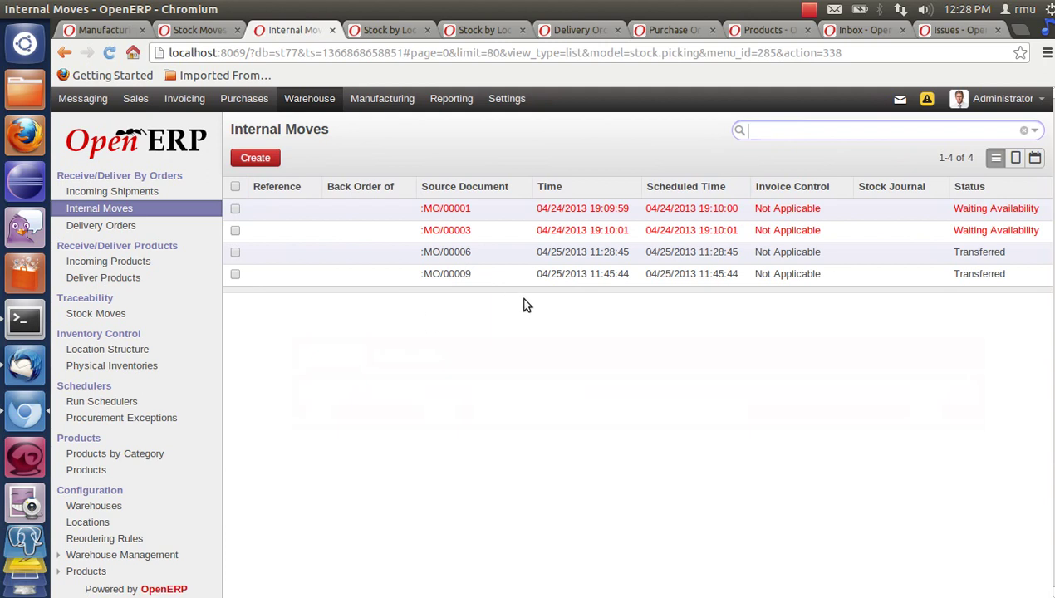
left_click(386, 32)
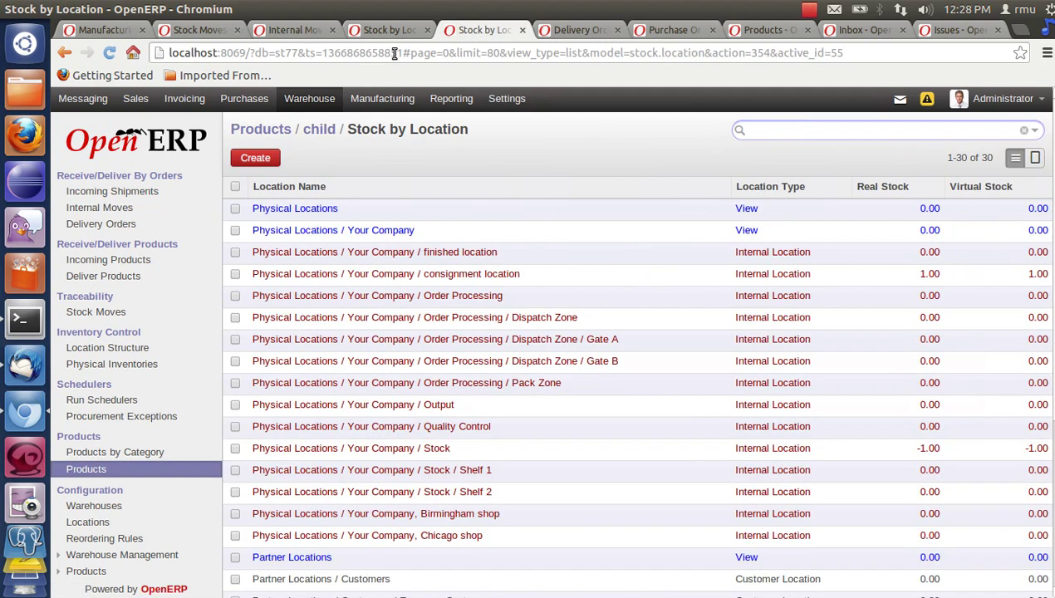
left_click(122, 281)
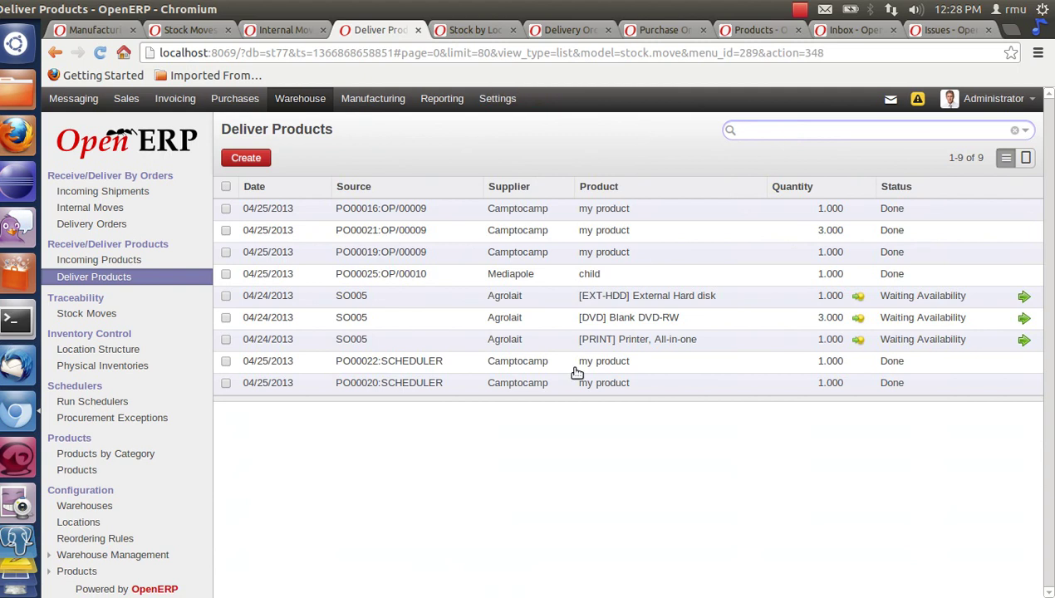
left_click(536, 279)
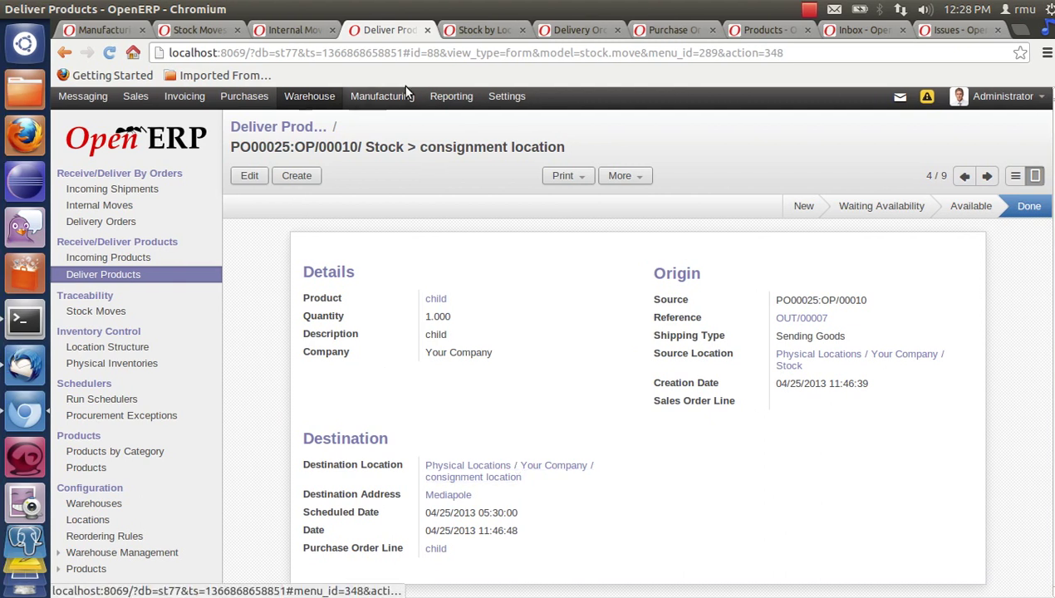
- Open the purchase order for the child product from supplier Mediapole
left_click(669, 30)
left_click(447, 213)
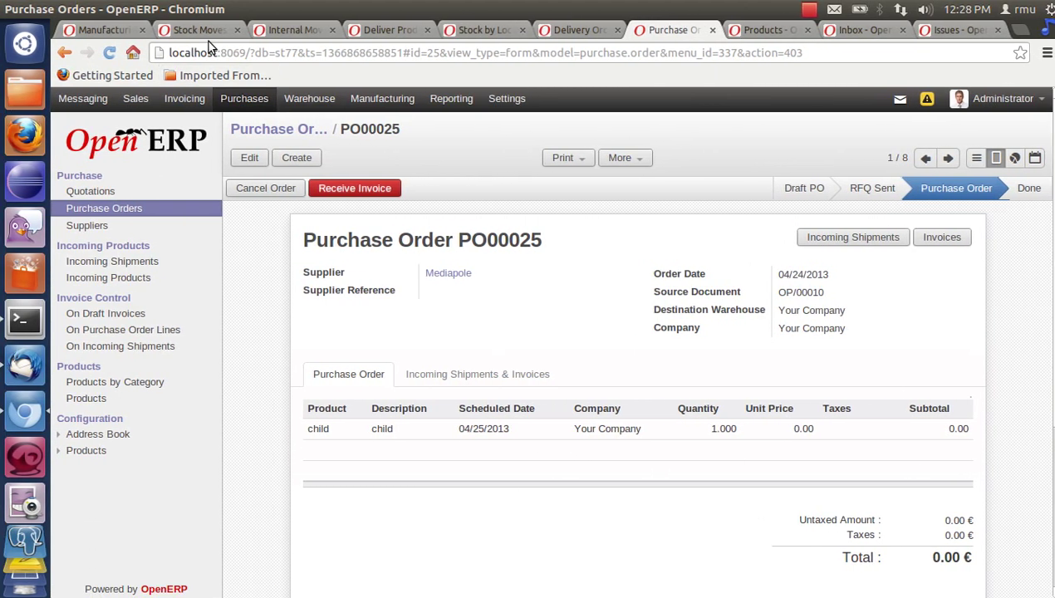
- Examine the child product's real and virtual stock across all physical, partner and virtual locations
left_click(305, 34)
left_click(364, 33)
left_click(465, 31)
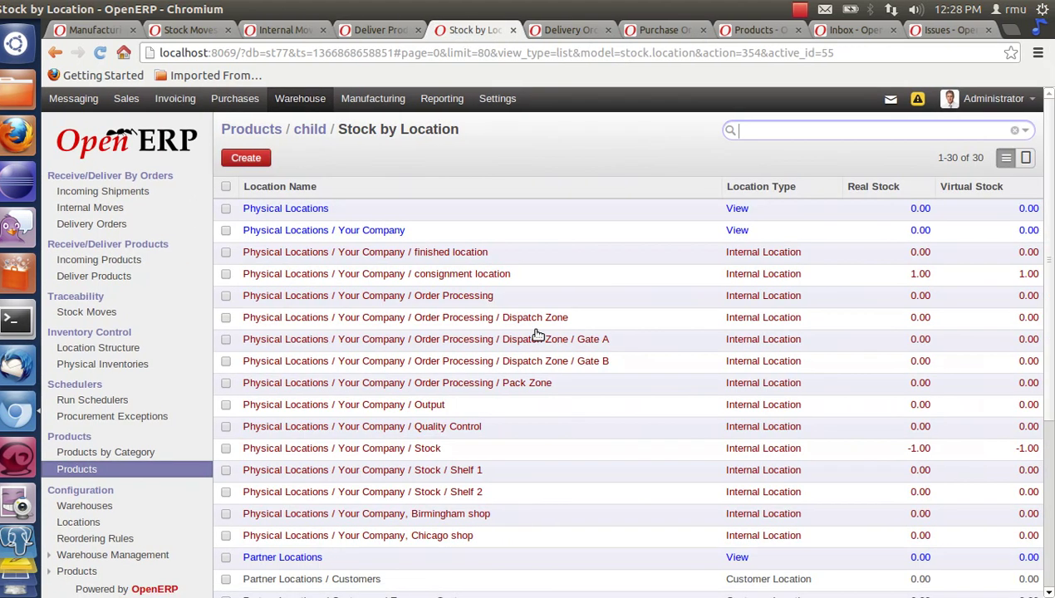
scroll(471, 403, "down", 6)
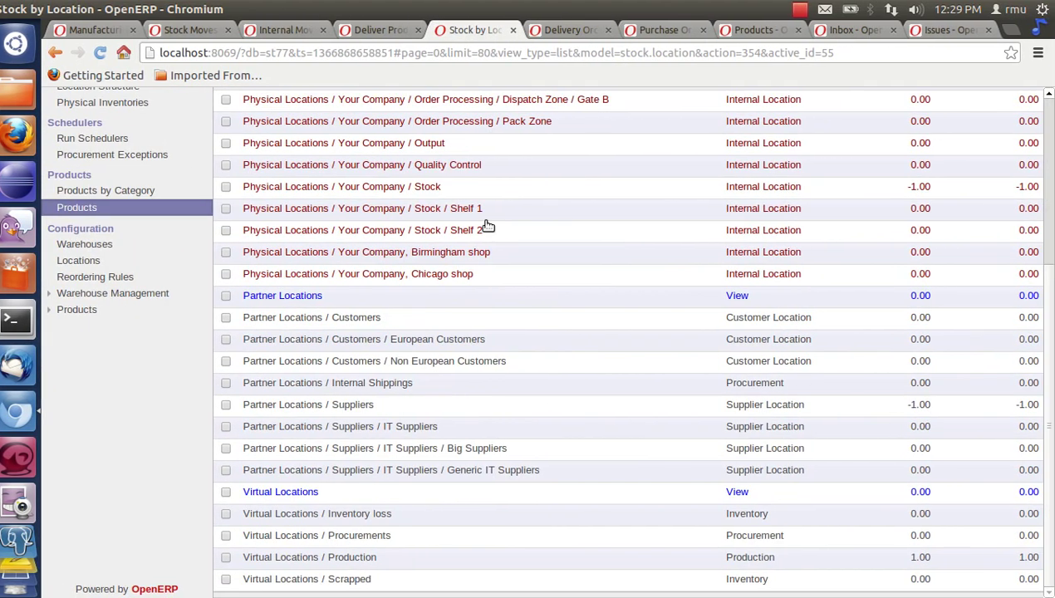
scroll(761, 307, "up", 7)
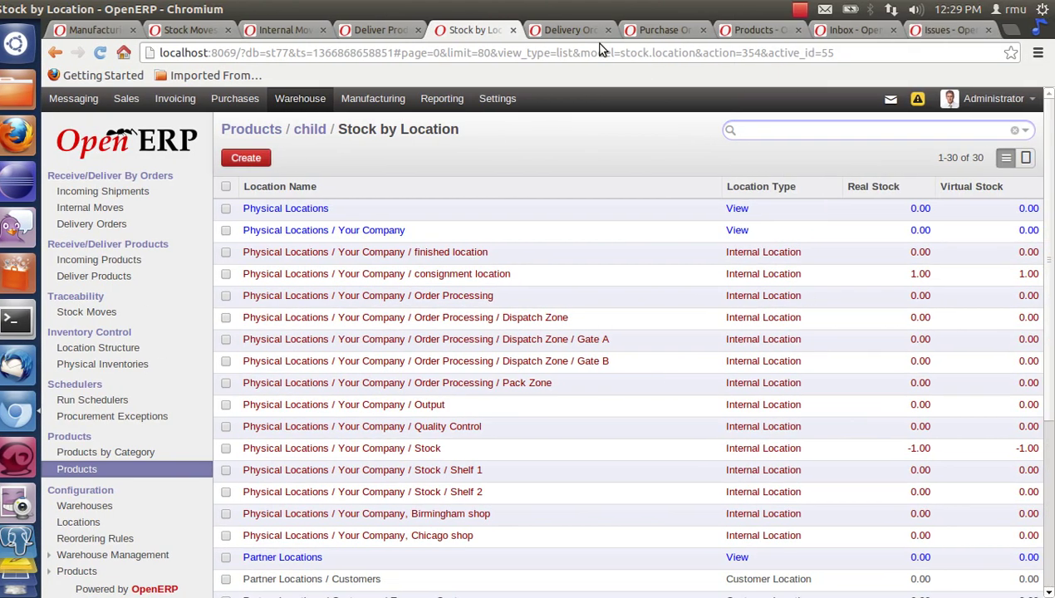
- Review the child product's delivery order and open the internal move generated by the parent's manufacturing order
left_click(578, 34)
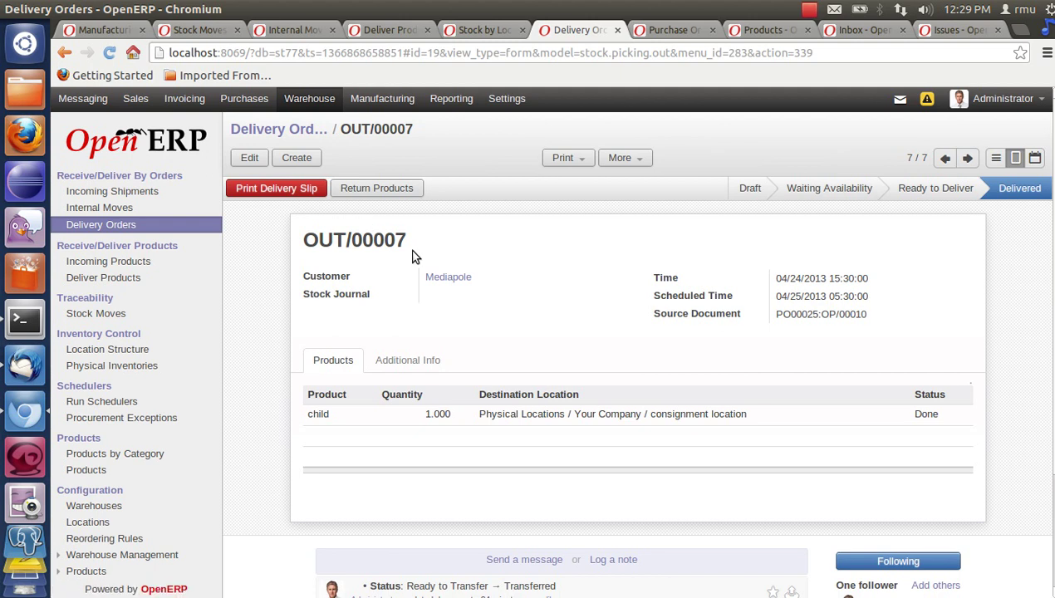
key("ctrl+3")
left_click(460, 274)
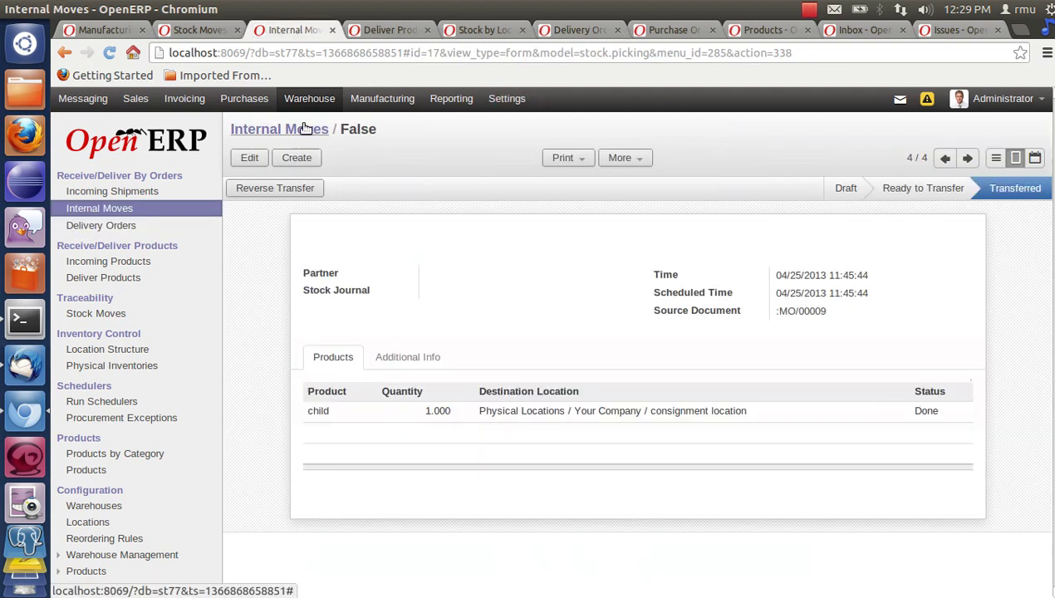
- Recheck the child product's delivery order against its list of stock moves
left_click(486, 32)
key("ctrl+6")
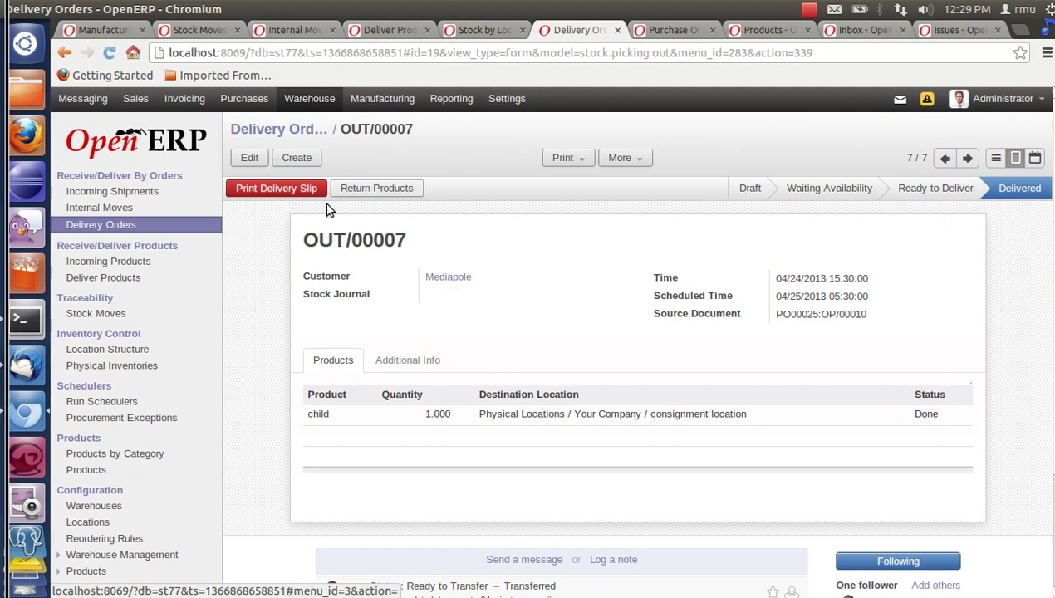
left_click(215, 31)
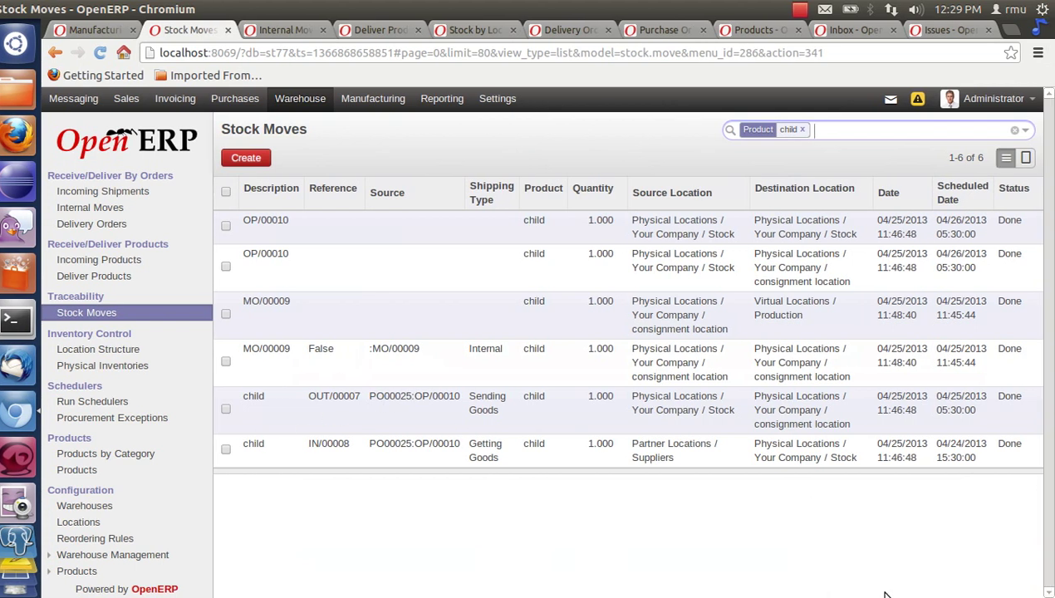
- Search the product list for "parent"
left_click(771, 34)
left_click(892, 130)
type("parent")
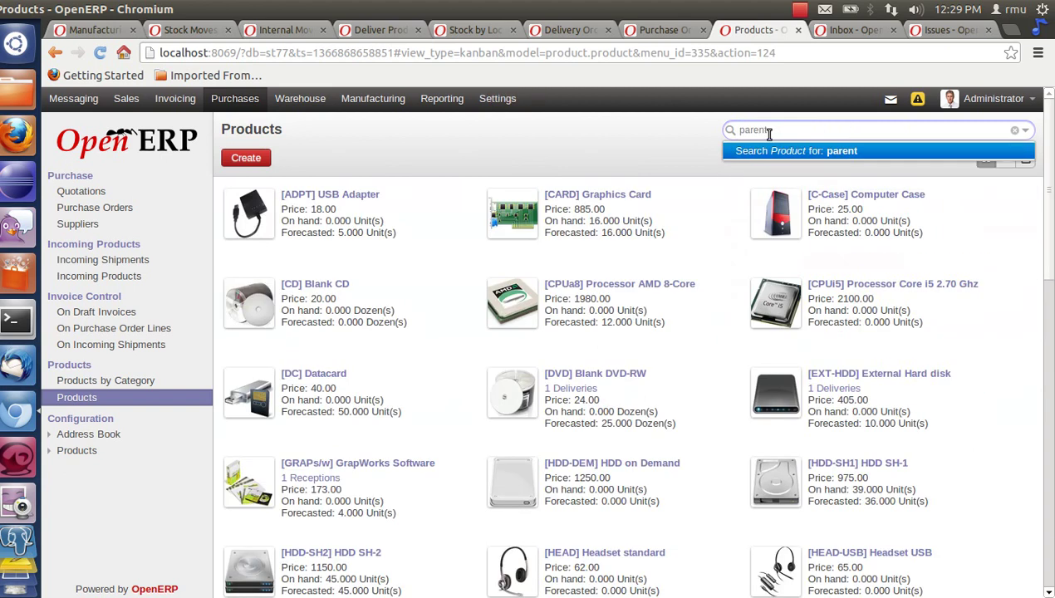
key("Return")
left_click_drag(316, 220, 320, 233)
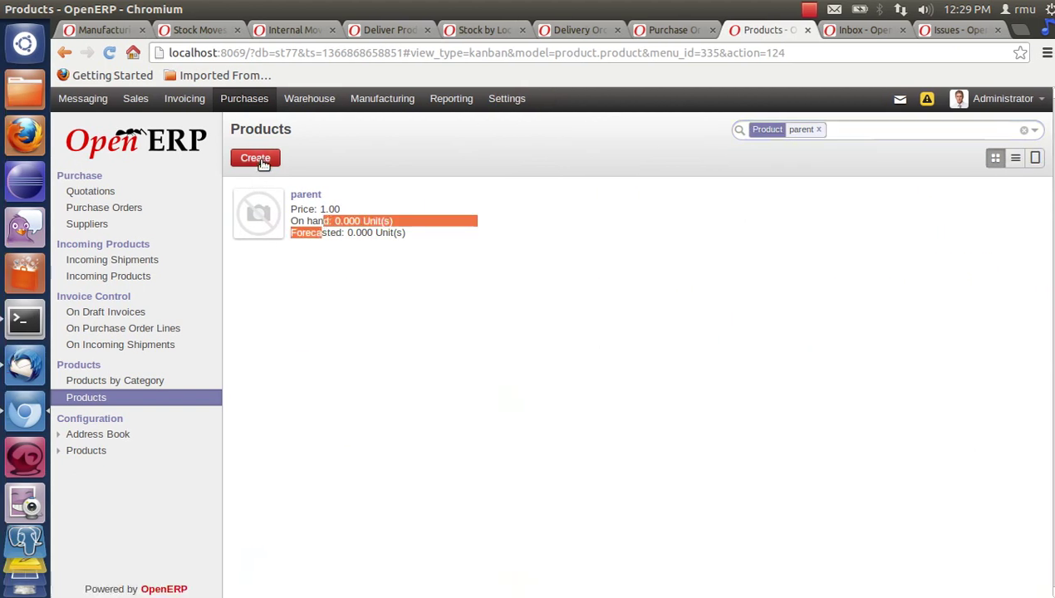
- Open the parent product and show its stock by location
left_click(314, 194)
left_click(615, 157)
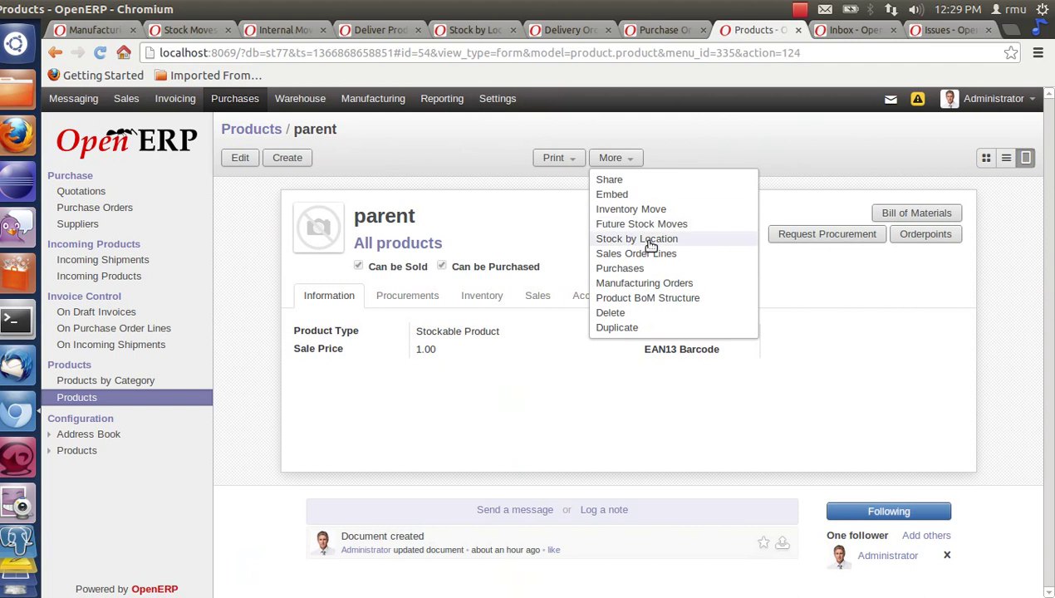
left_click(641, 237)
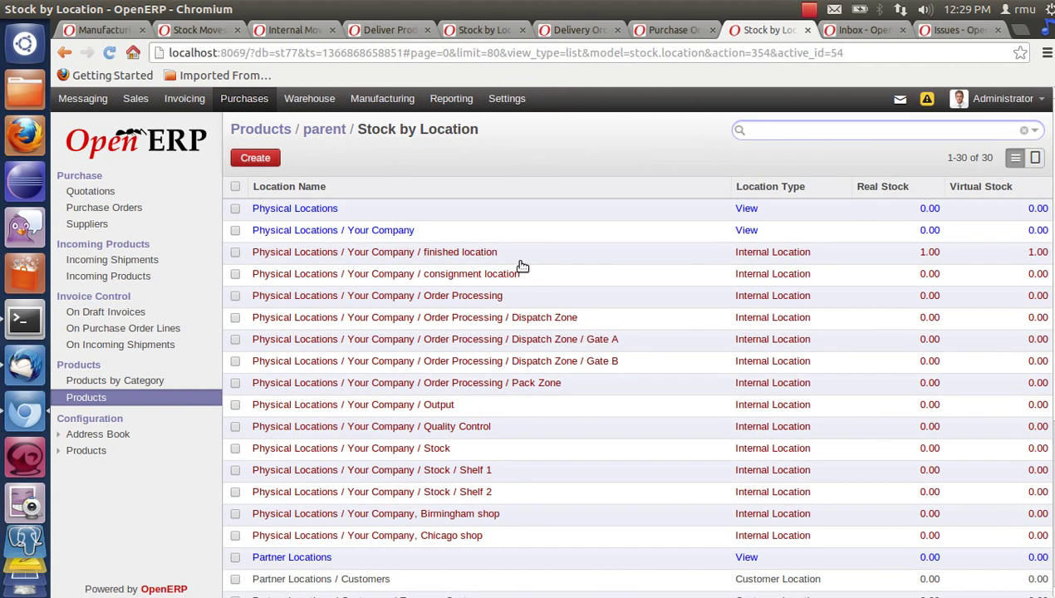
- Review the parent manufacturing order's finished products, extra information, consumed products and raw materials location
key("ctrl+1")
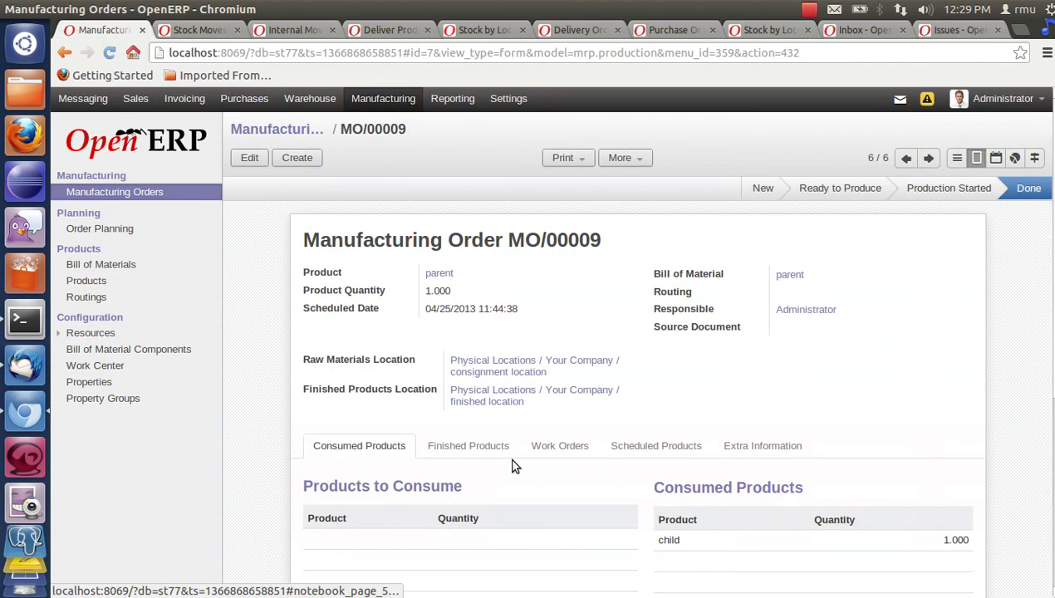
left_click(455, 364)
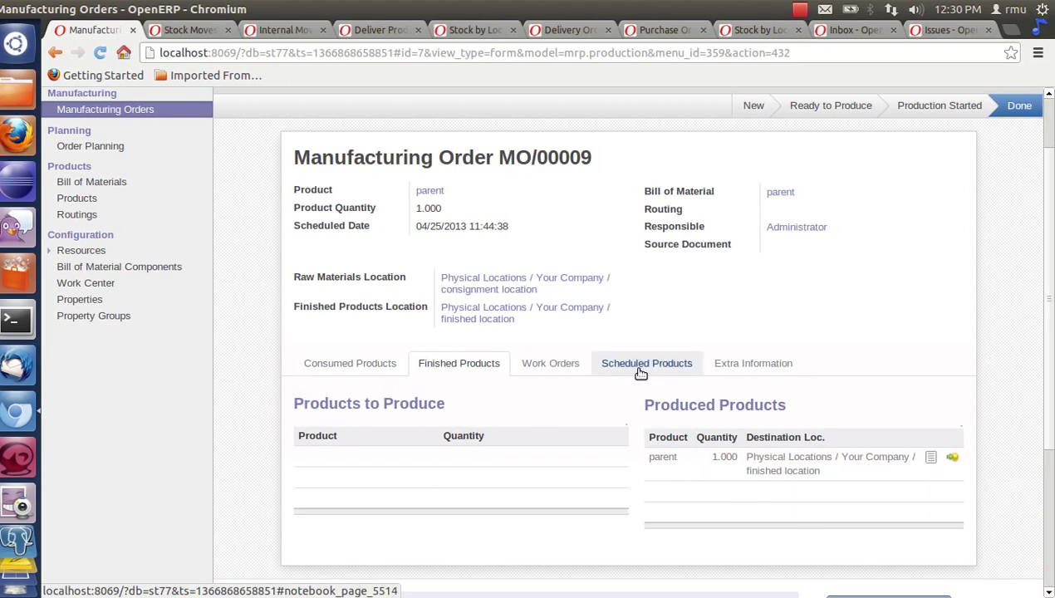
left_click(763, 367)
left_click(343, 365)
scroll(350, 366, "up", 2)
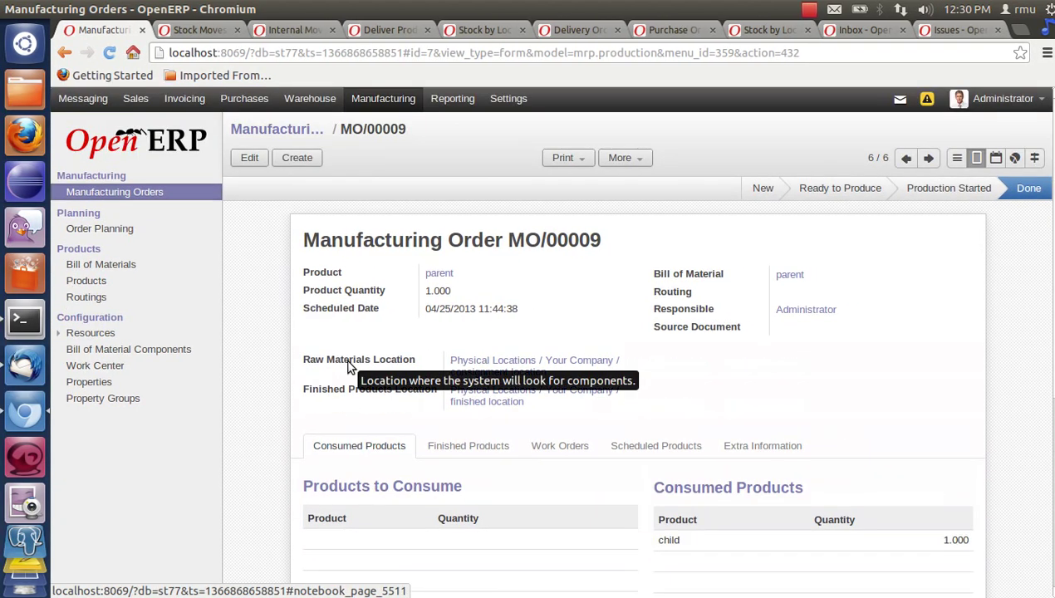
left_click(800, 11)
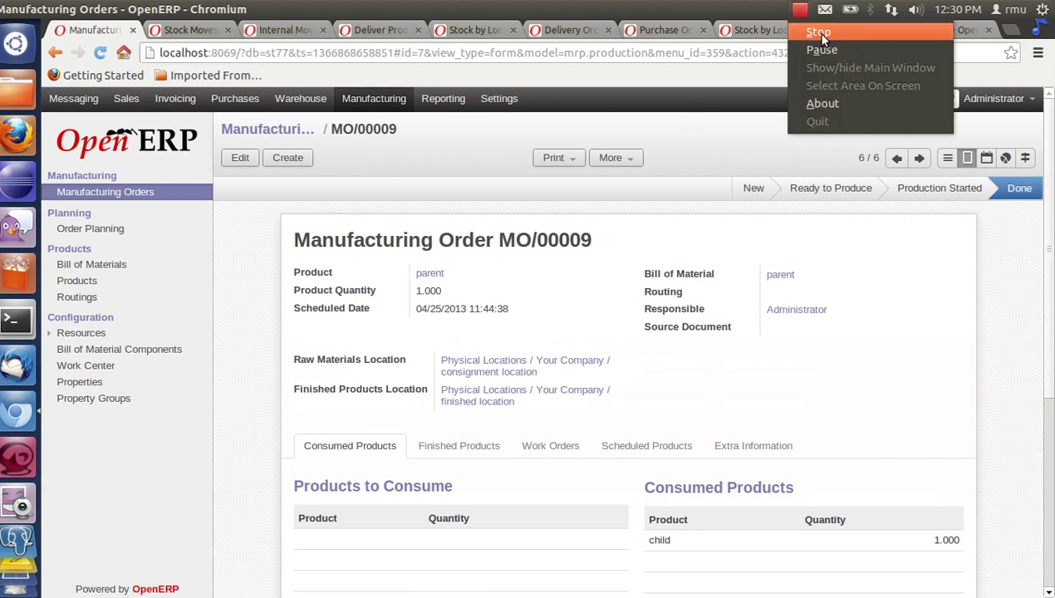